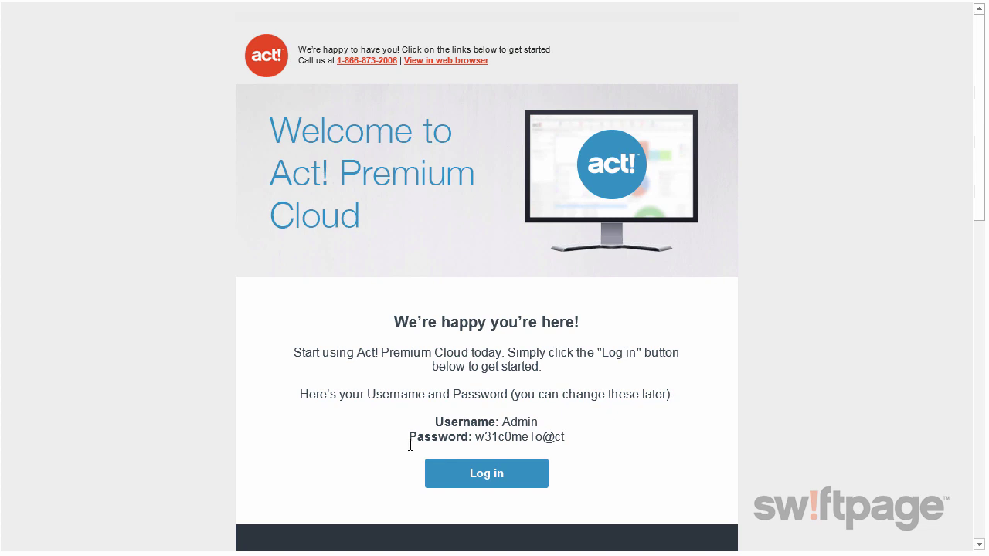
Read through the Act! Premium Cloud welcome e-mail and the page for uploading an existing database or spreadsheet
scroll(409, 442, down, 3)
scroll(410, 442, down, 3)
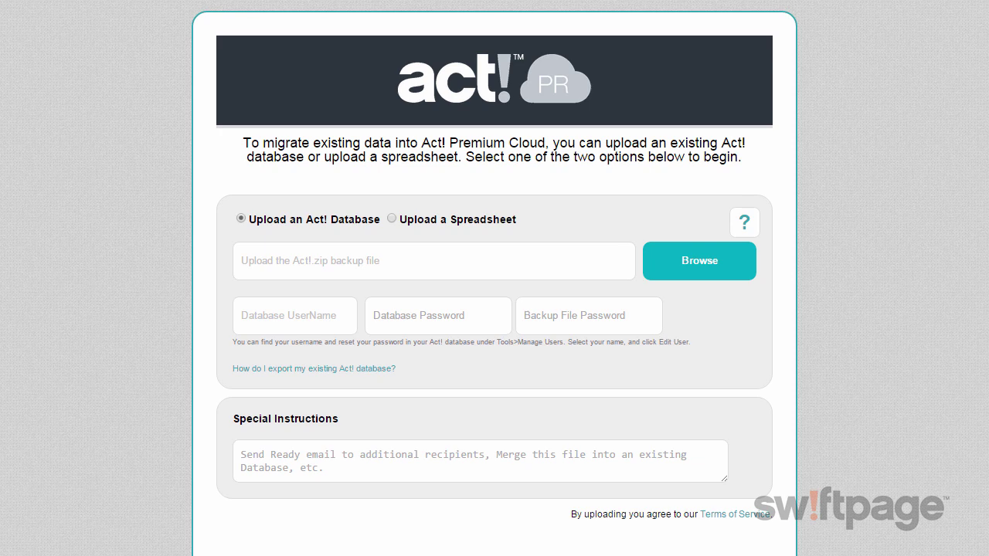
scroll(102, 179, down, 2)
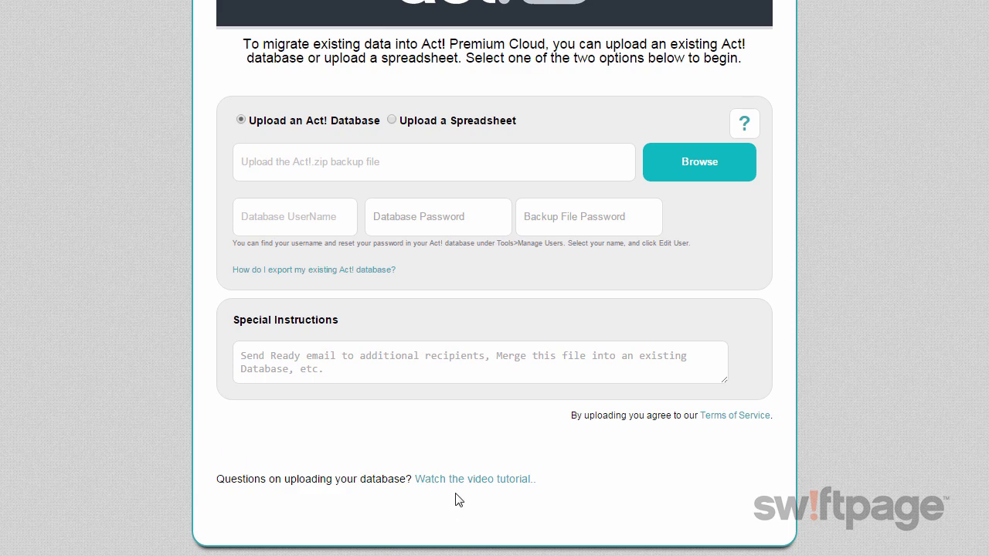
scroll(690, 454, up, 2)
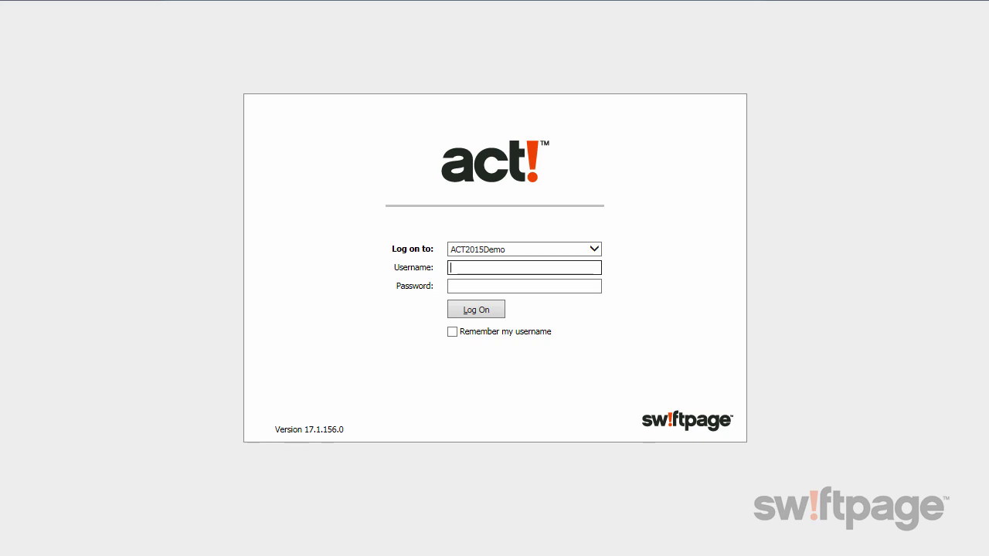
Log on to the ACT2015Demo database with the account's username
text(Chris Huffman)
click(480, 312)
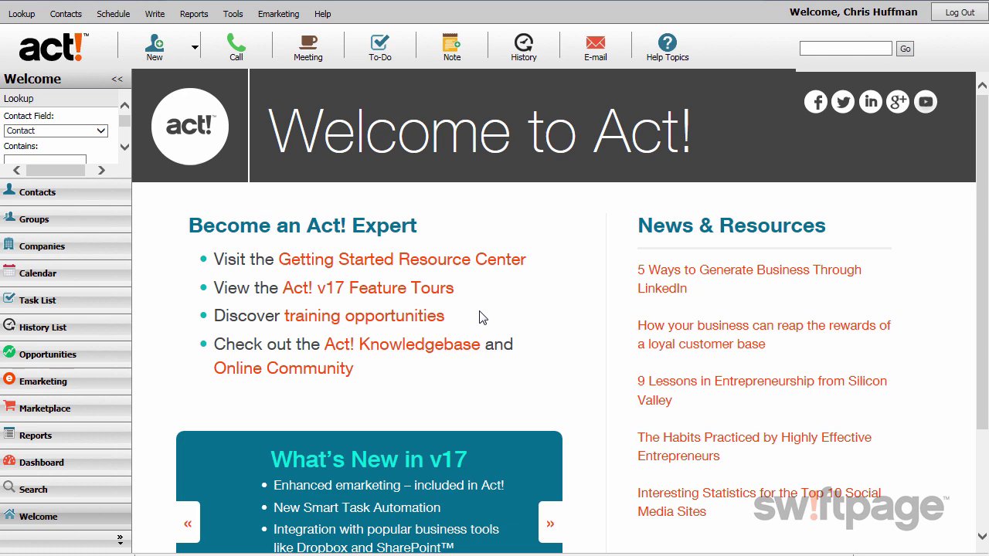
View the password-change form in the general preferences, then close the preferences without changing anything
click(233, 13)
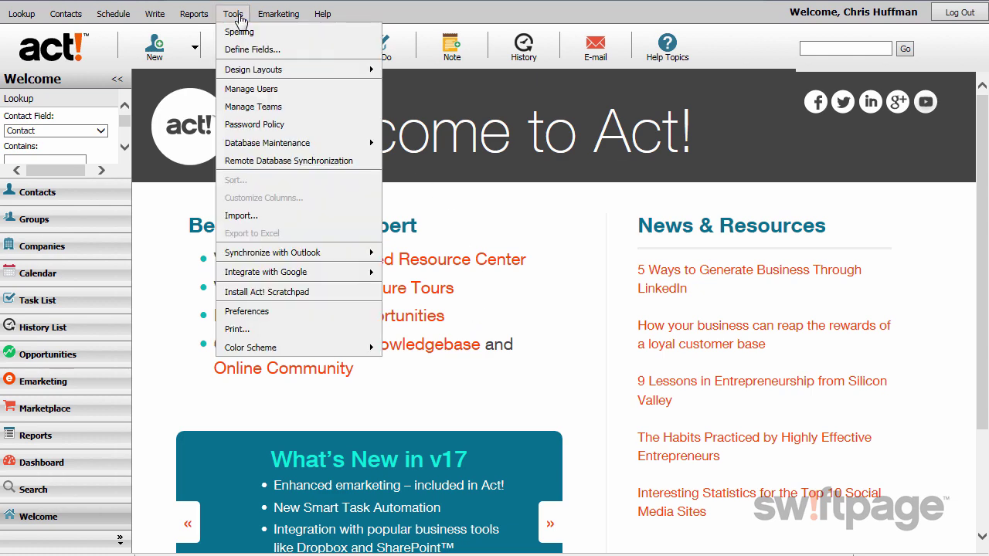
click(275, 321)
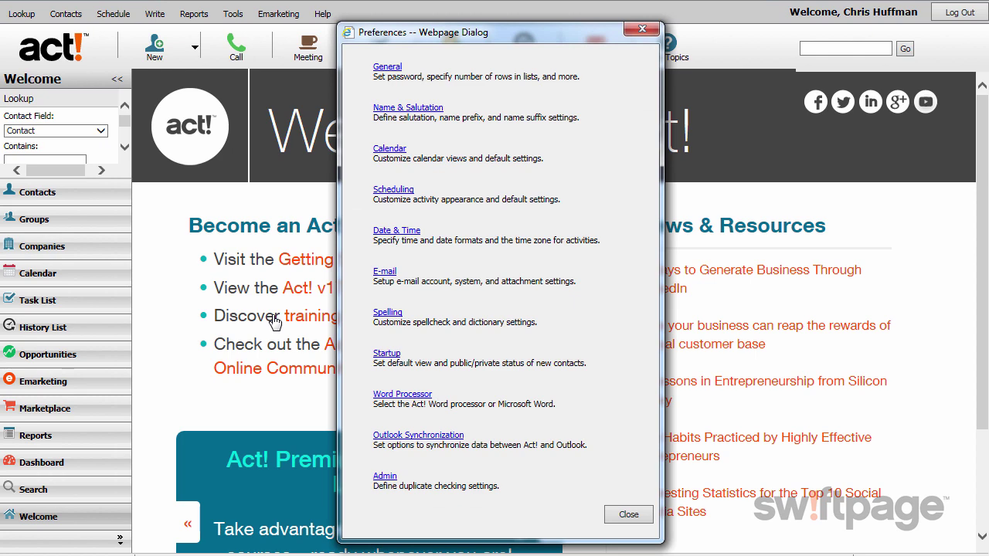
click(390, 70)
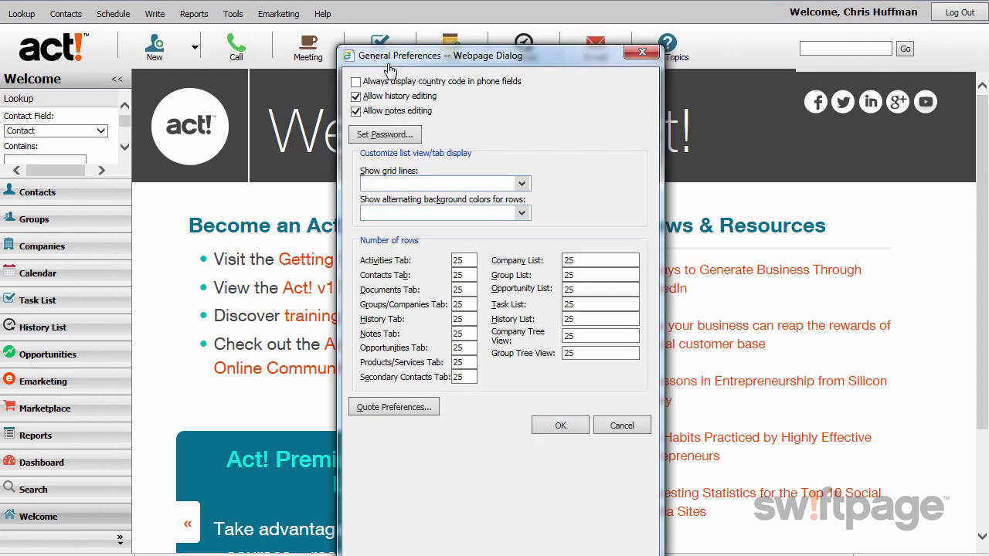
click(384, 135)
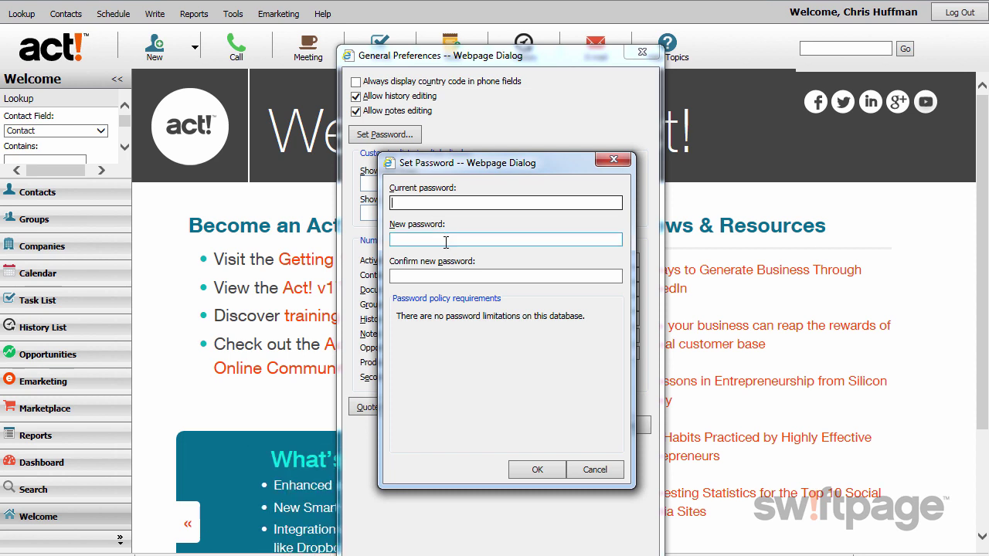
click(605, 466)
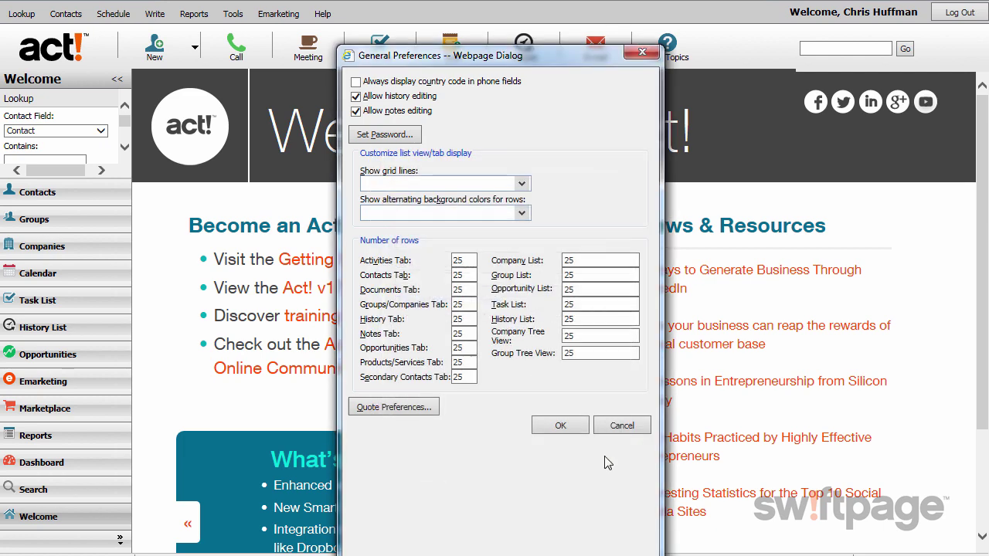
click(618, 425)
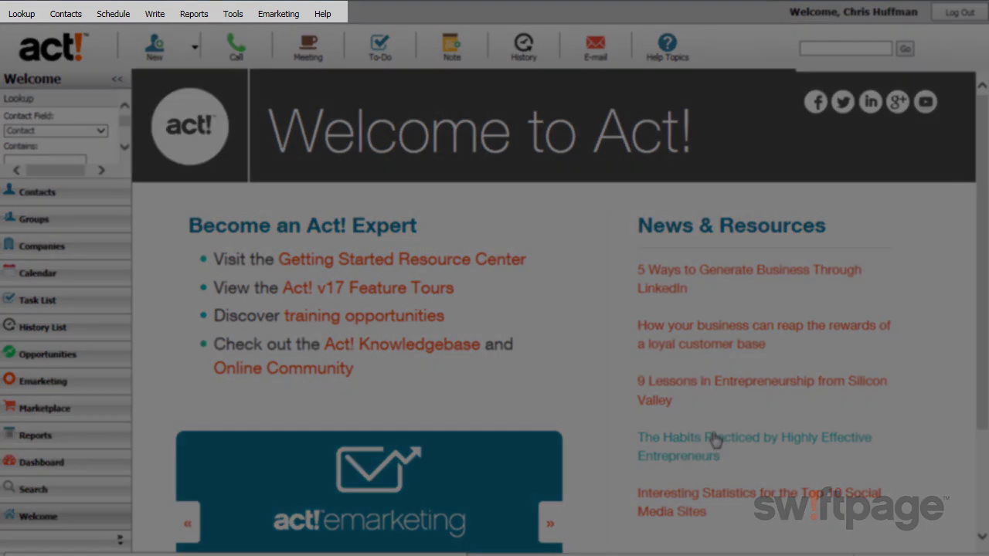
click(194, 13)
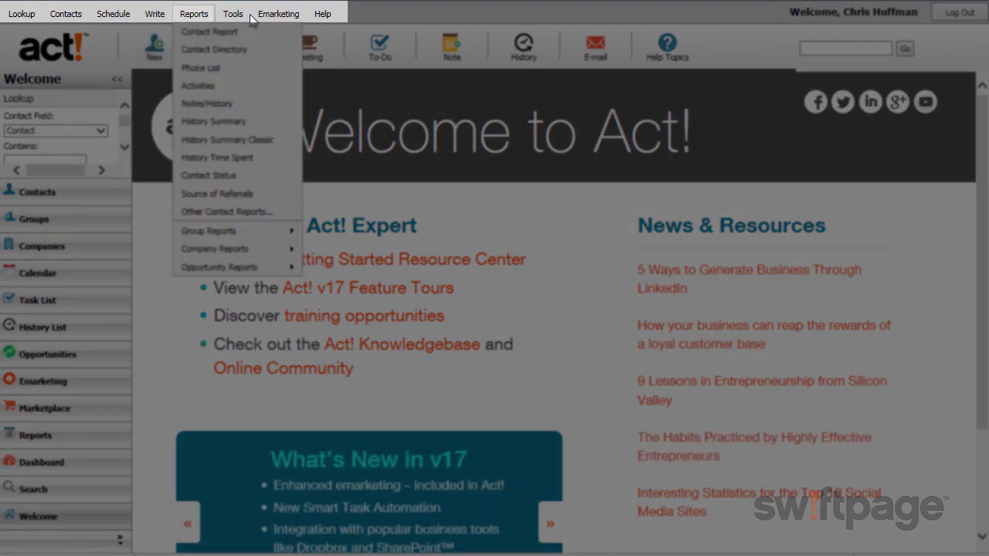
mouse_move(322, 13)
click(395, 20)
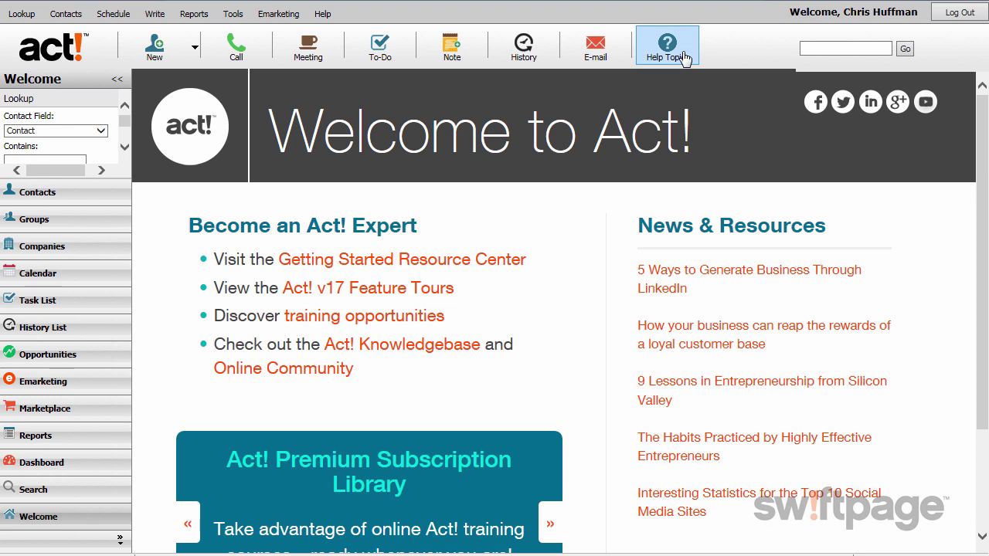
Create and save a contact for the Facilities Buyer at Jet Thrusters, Inc., Houston, TX, referred by Trade Show, including the name, phone, e-mail and address details
click(55, 202)
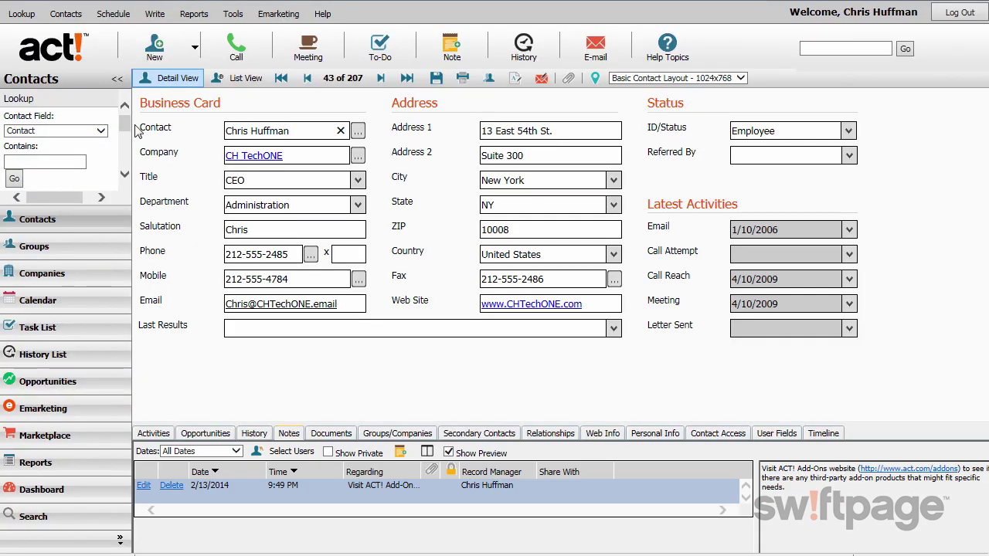
click(154, 55)
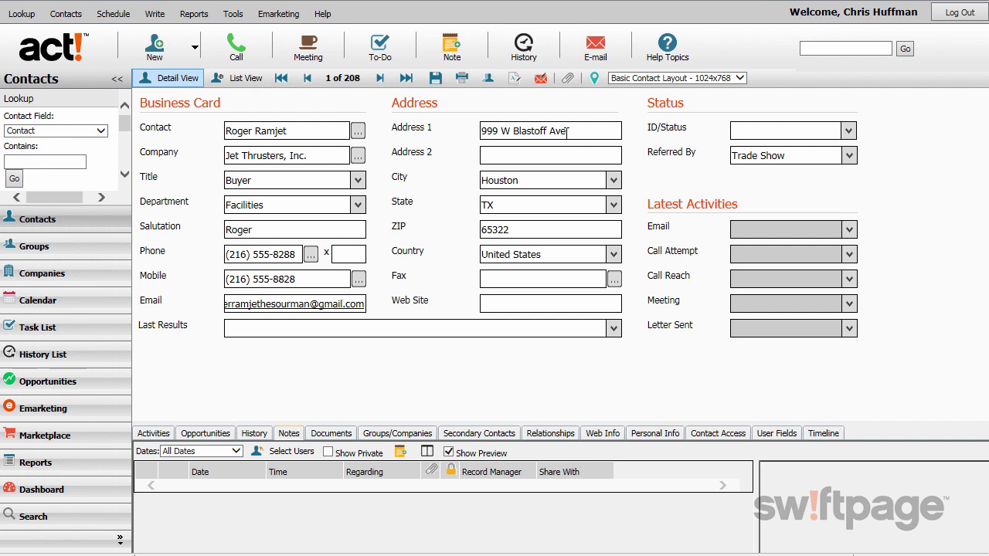
click(432, 79)
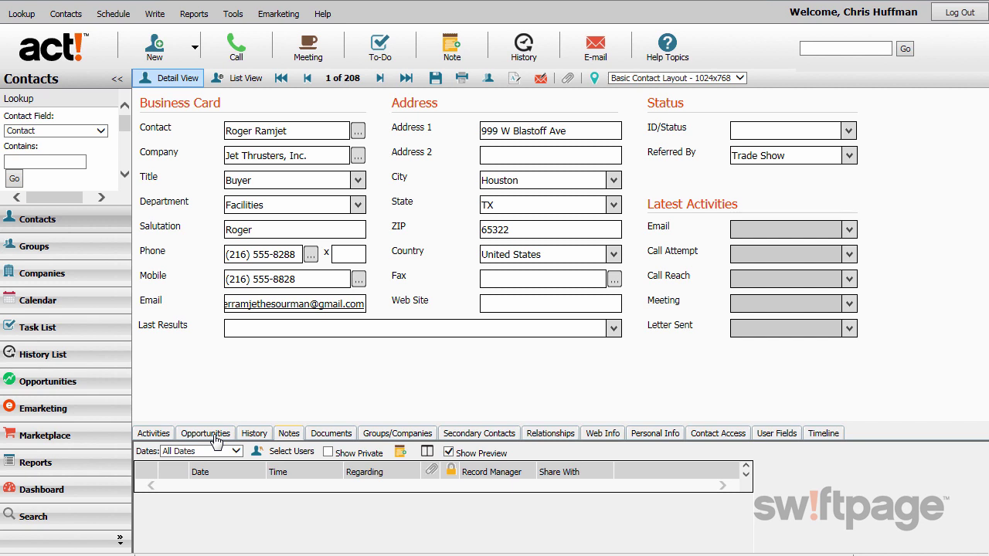
Create and save a group named "Trade Show Contacts" with the description "Contacts met at all trade shows"
click(51, 251)
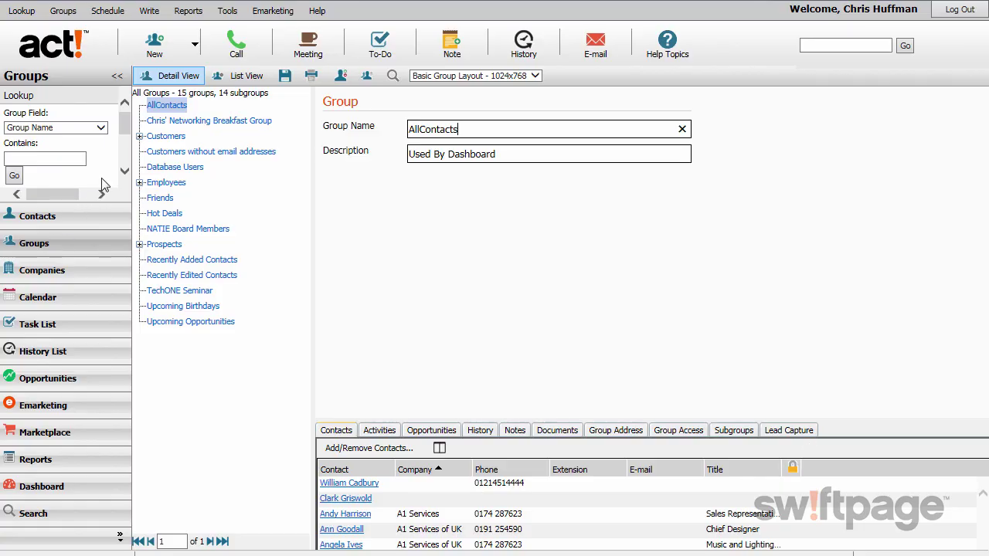
click(162, 53)
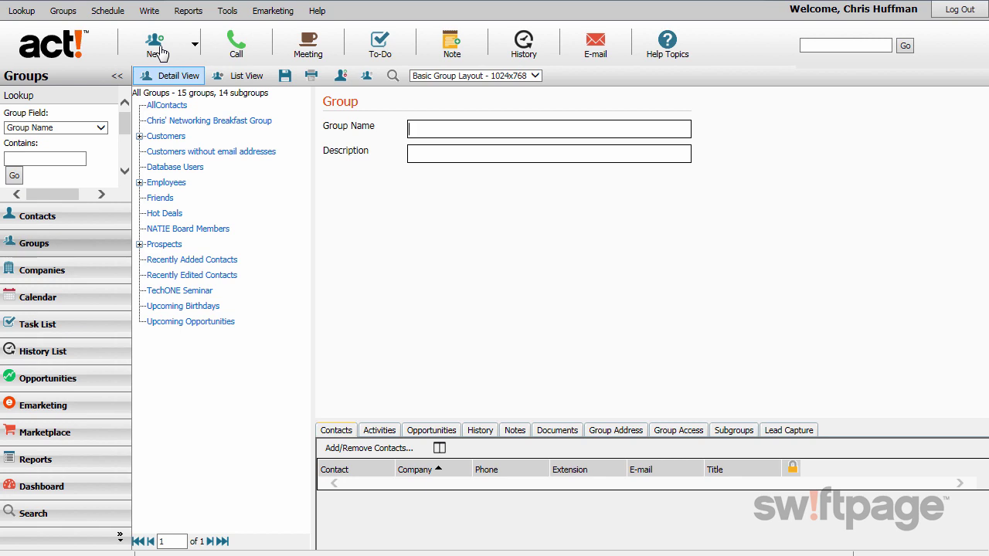
text(Trade Show Contacts)
key(Tab)
text(Contacts met at a)
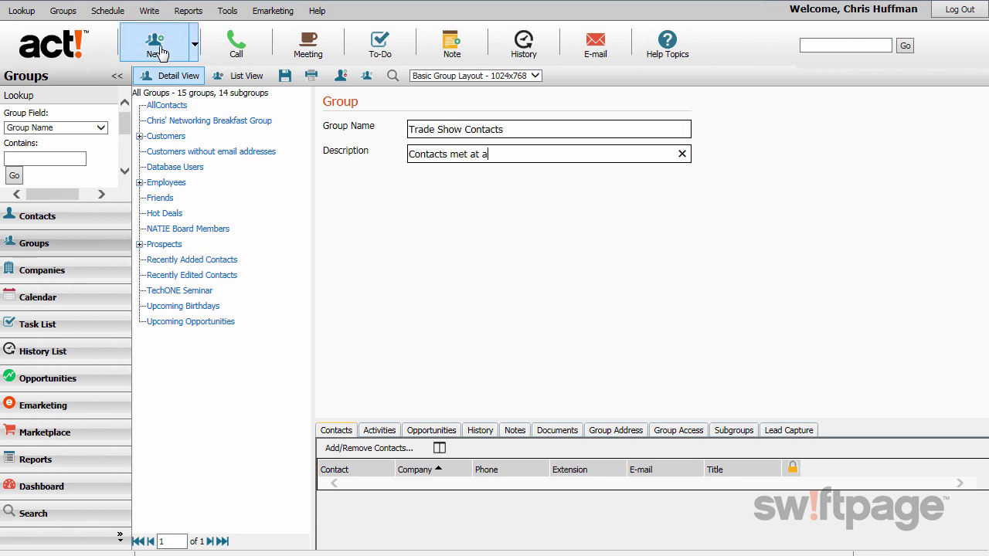
text(ll trade shows)
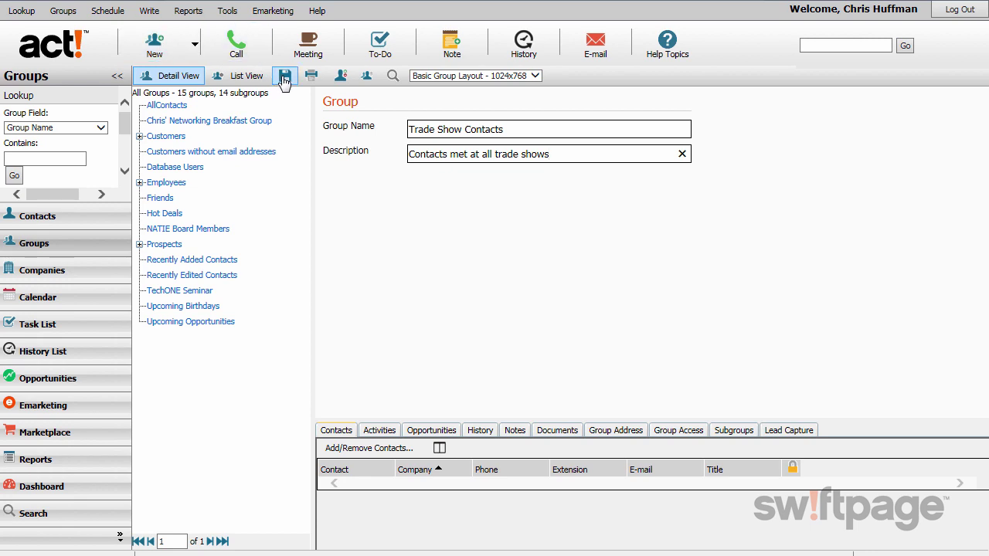
click(284, 78)
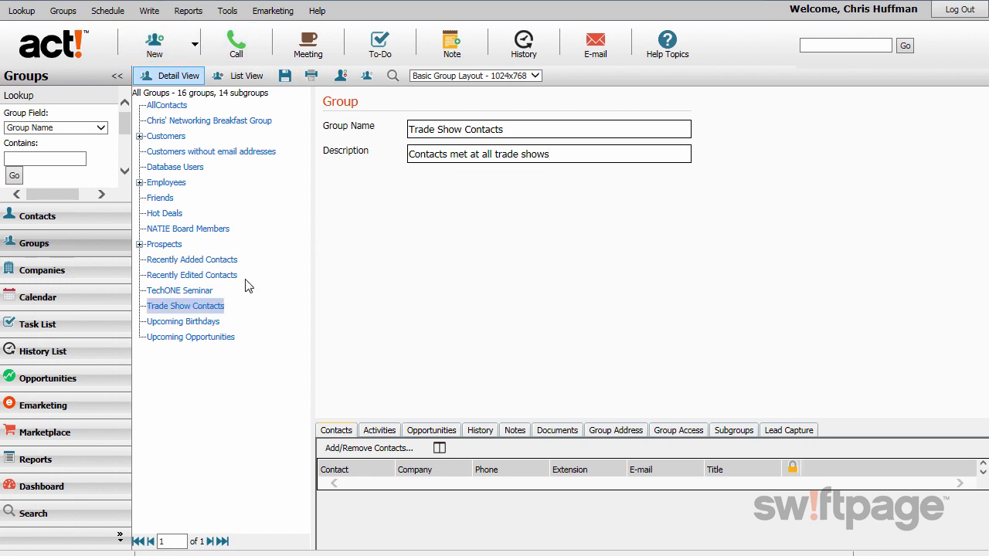
Add the Jet Thrusters, Inc. contact to the Trade Show Contacts group as a static member
click(211, 309)
click(357, 451)
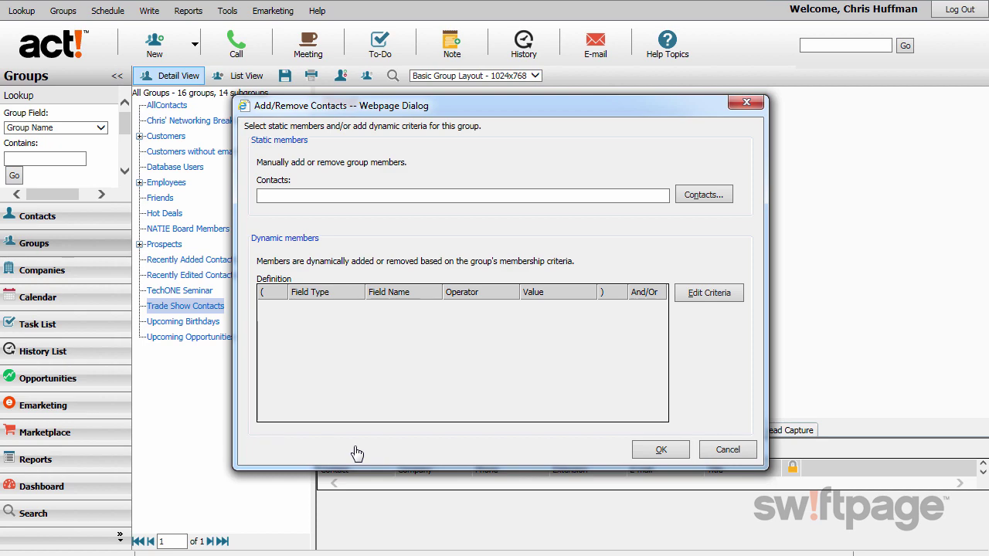
click(704, 195)
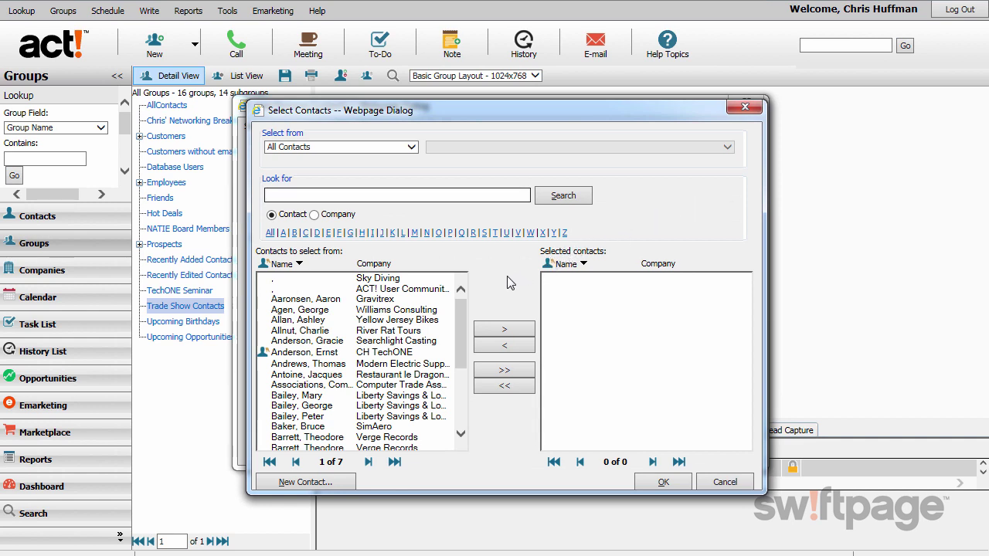
click(473, 233)
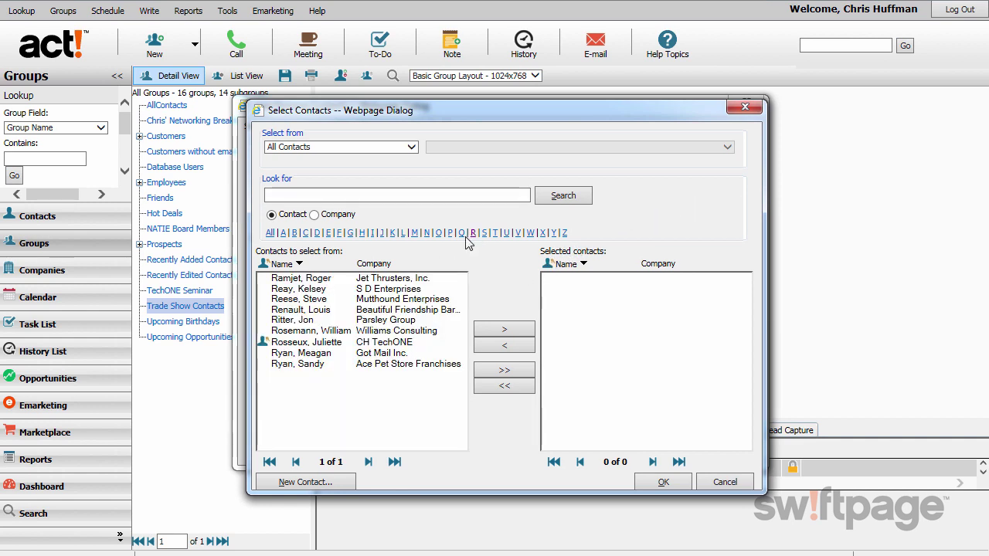
click(324, 279)
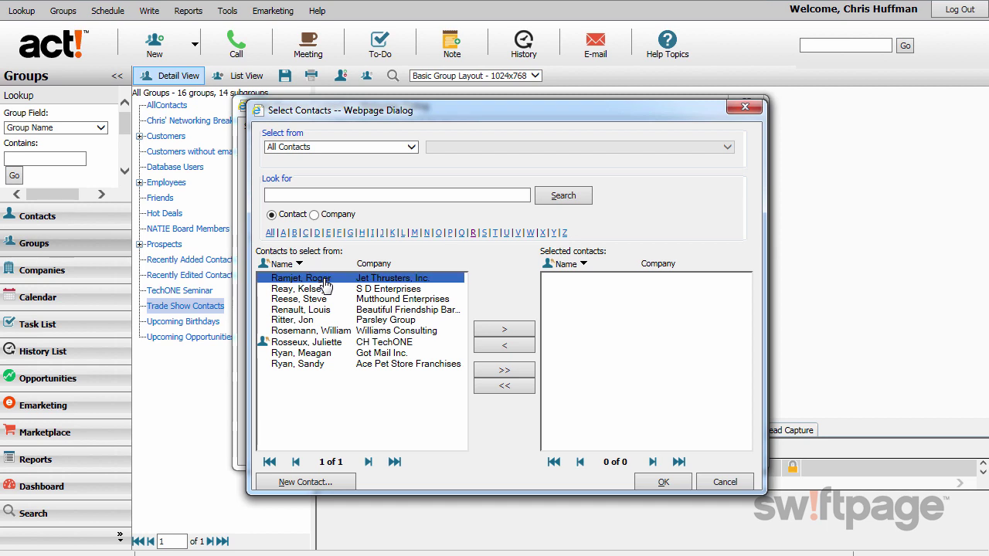
click(502, 334)
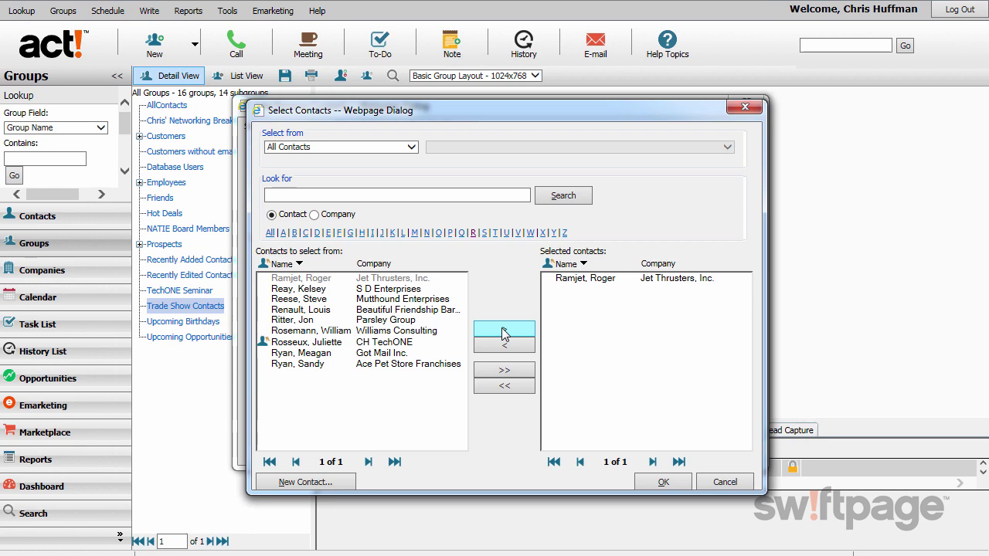
click(660, 481)
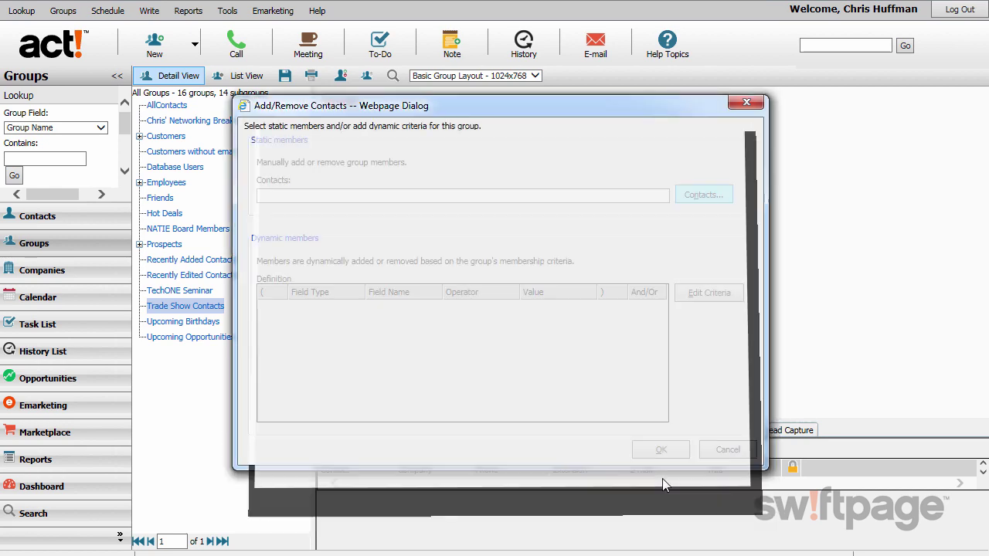
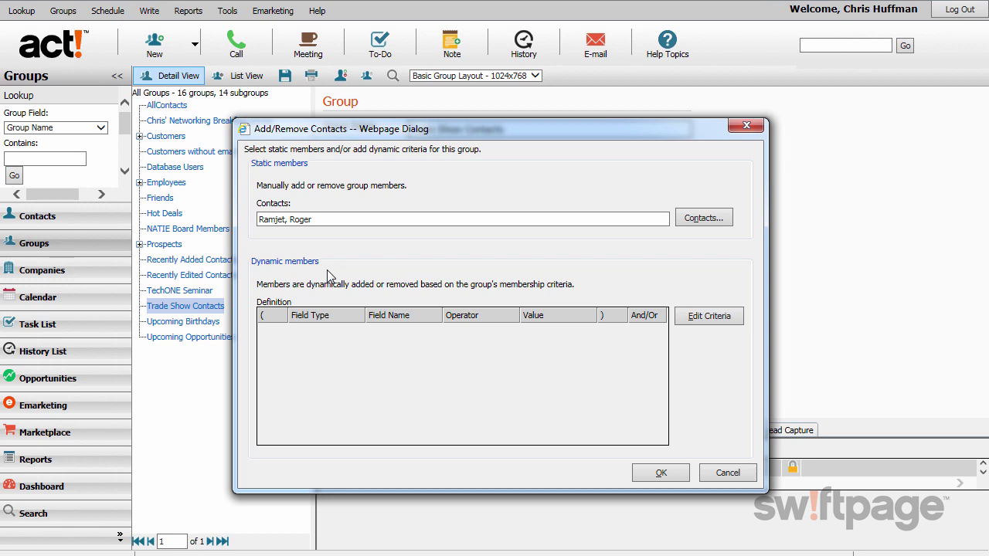
Define the group's dynamic membership criterion as Contact, Referred By, Equal To (=), Trade Show, and apply it without saving the query
click(708, 317)
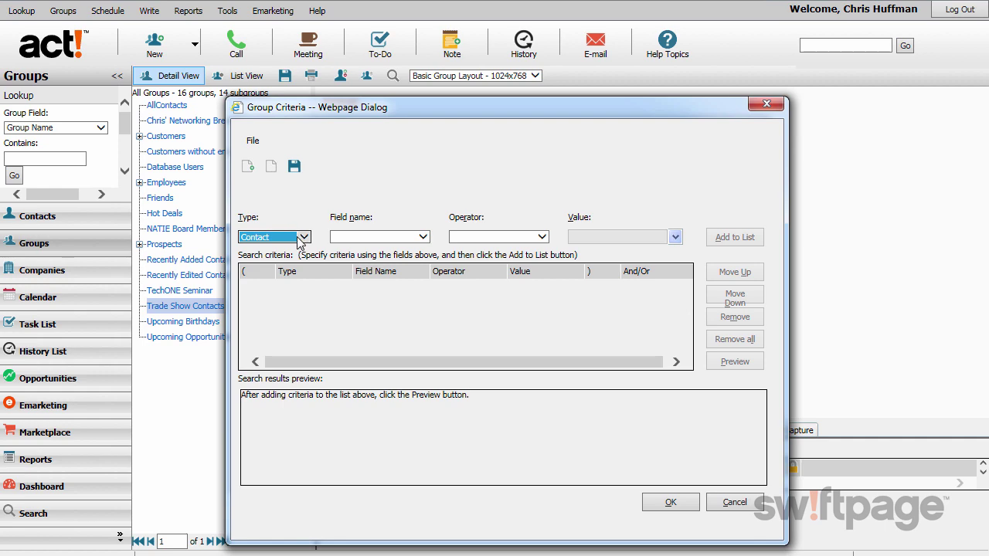
click(422, 238)
drag(444, 280, 456, 421)
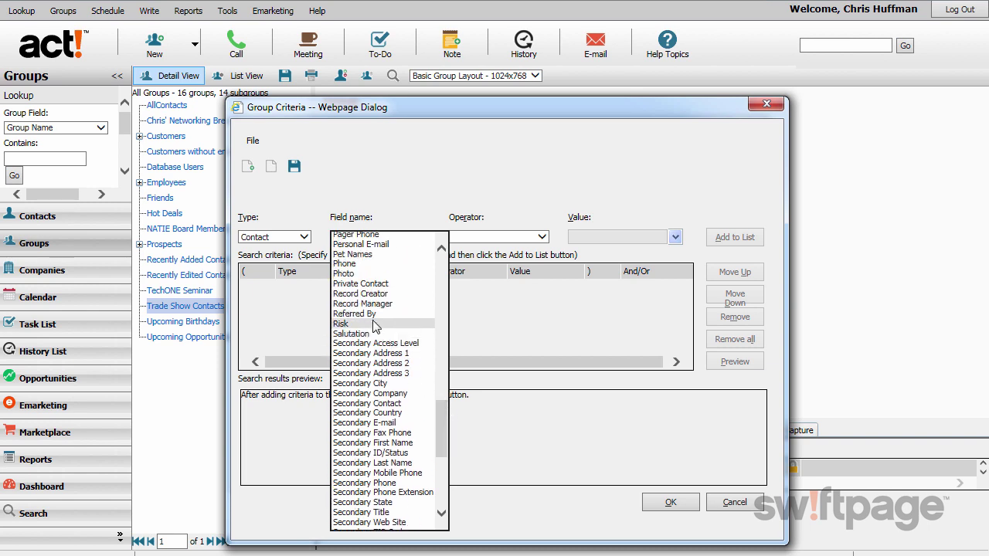
click(369, 319)
click(542, 236)
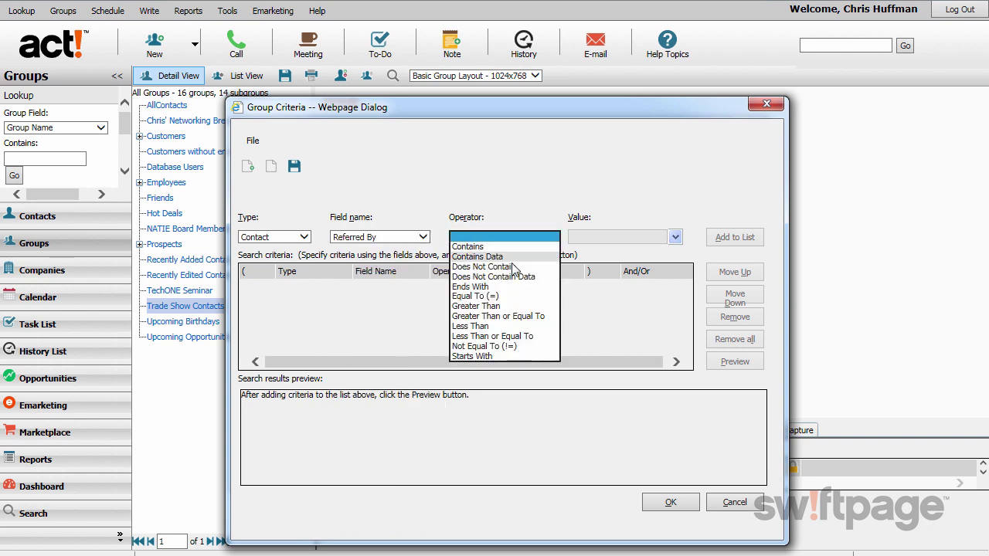
click(494, 296)
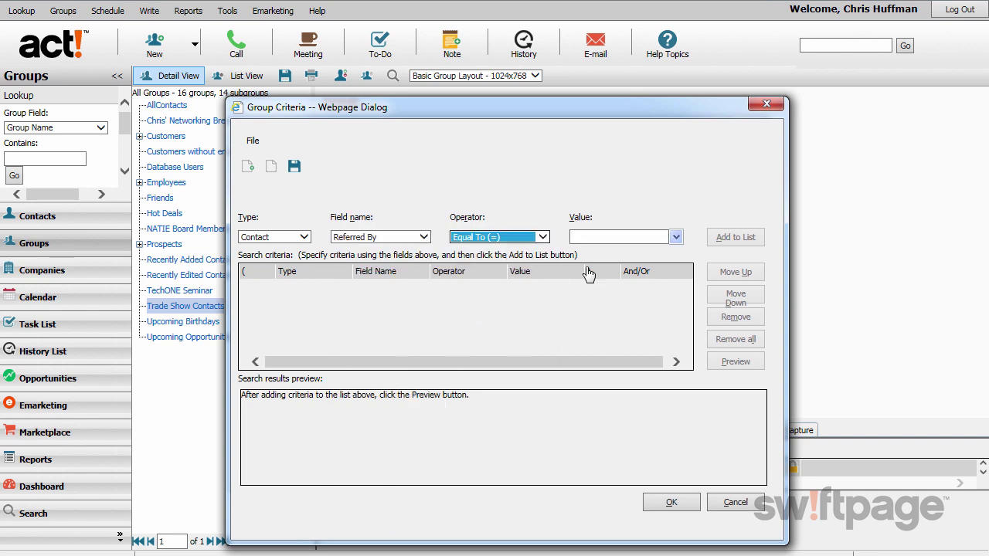
click(674, 238)
click(676, 296)
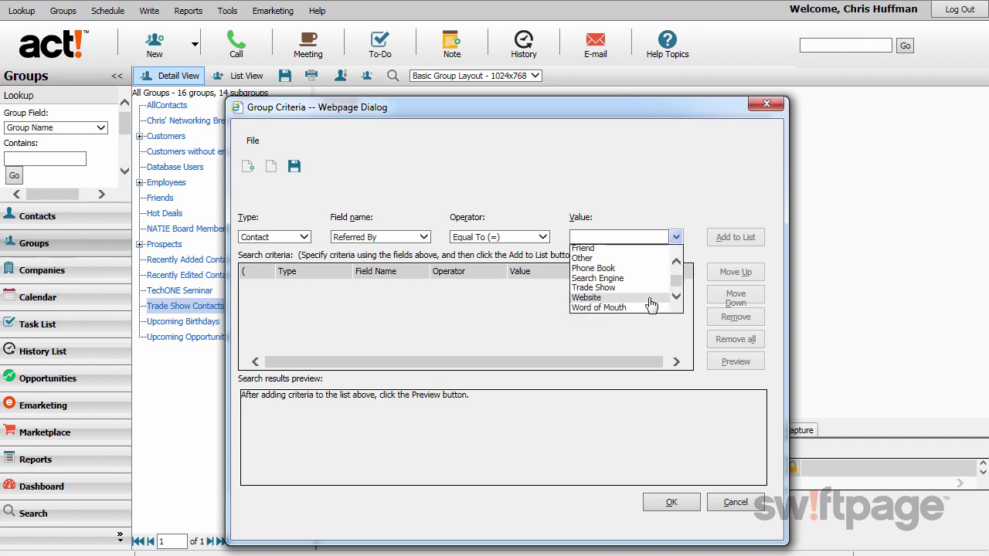
click(627, 290)
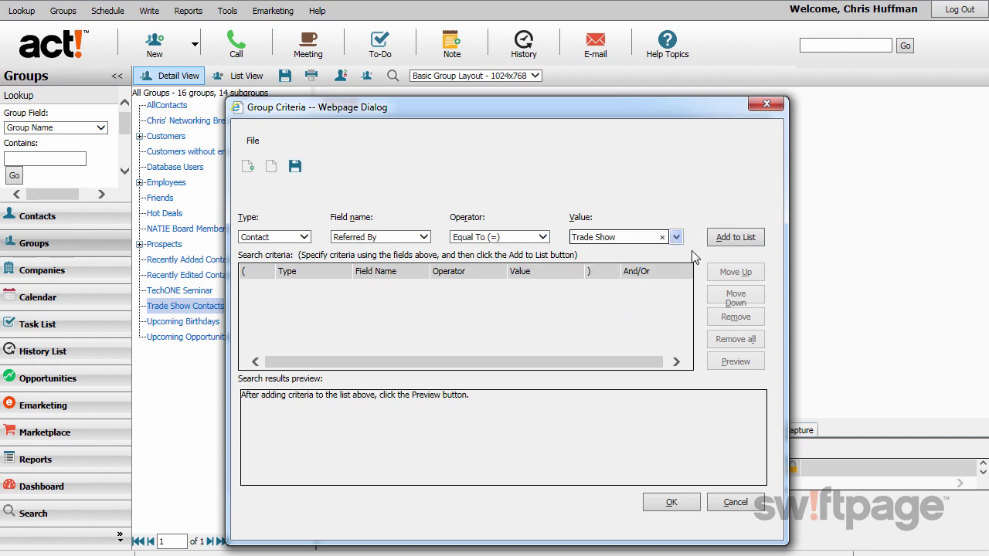
click(732, 239)
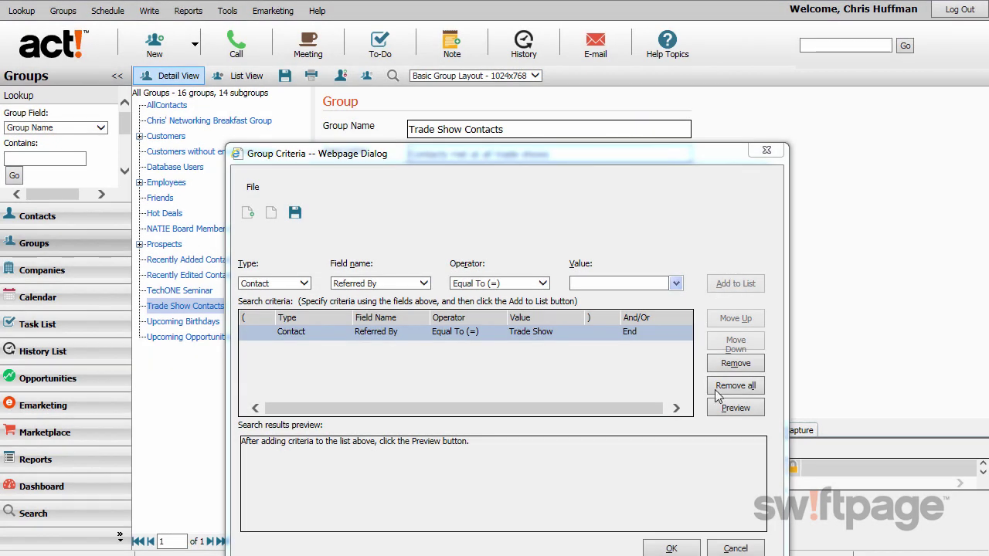
click(671, 549)
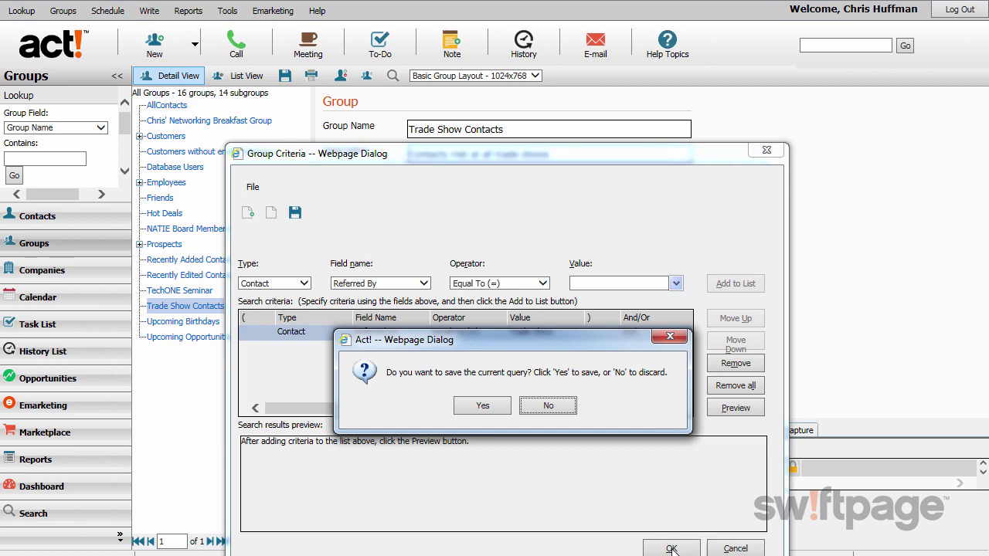
click(553, 411)
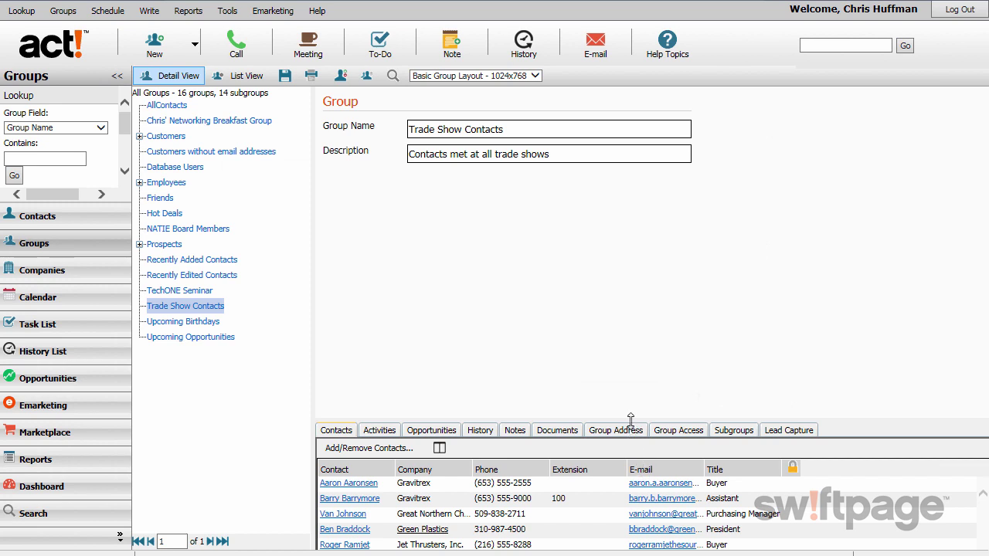
Enlarge the group's member list and open the record of the Microphones and More contact
drag(630, 419, 626, 295)
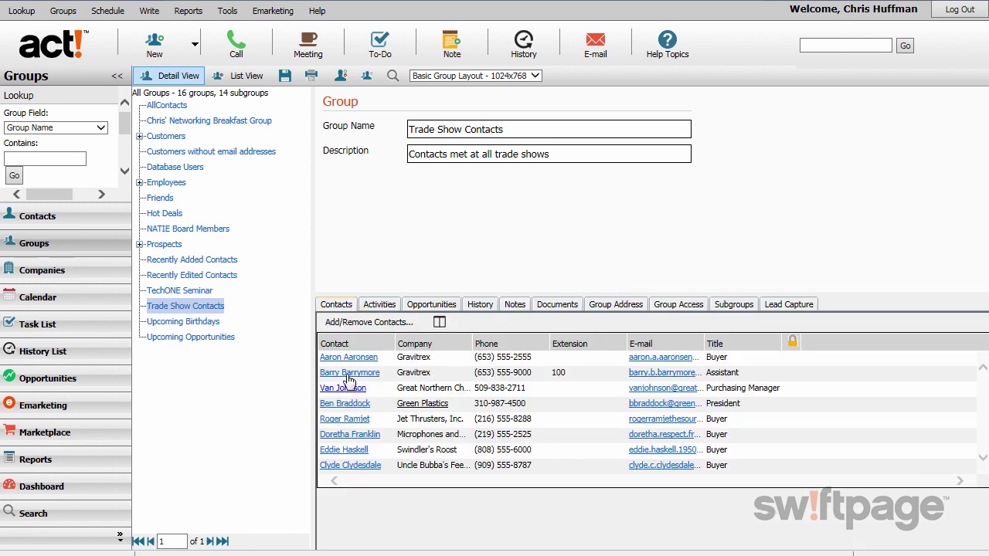
click(358, 435)
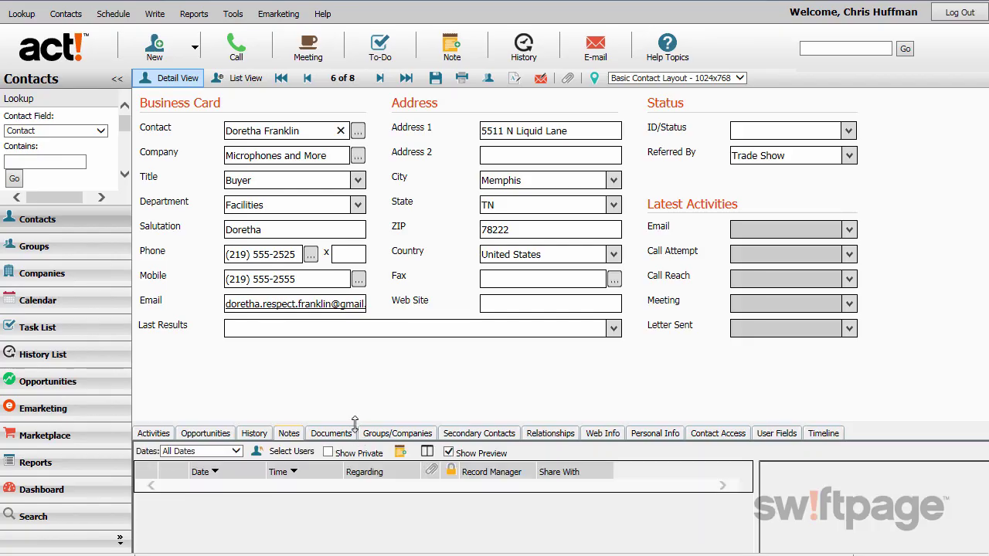
click(195, 49)
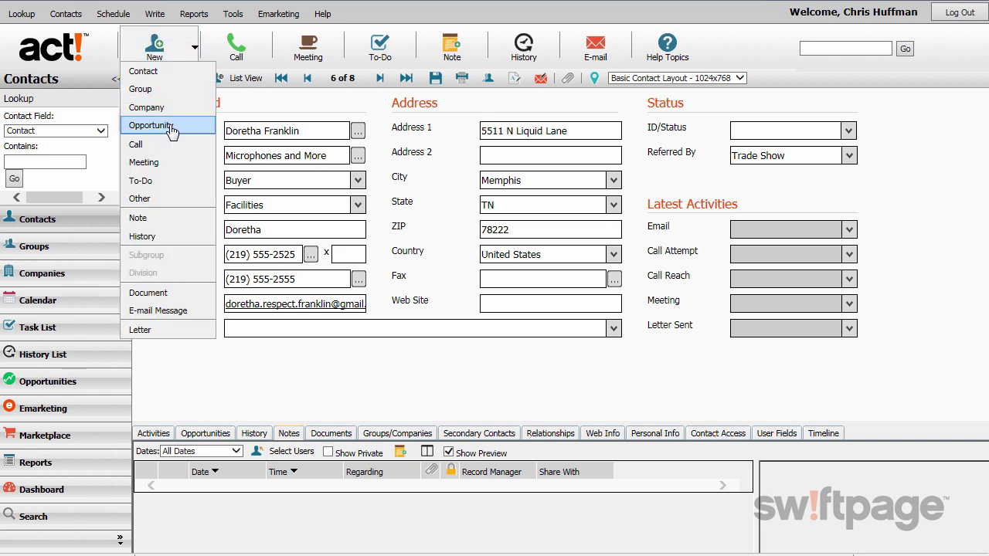
click(303, 385)
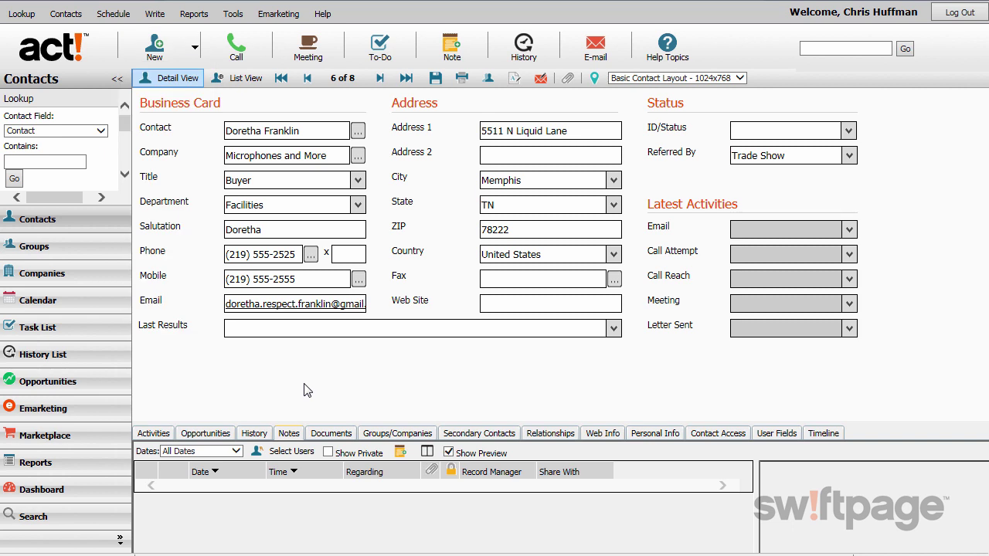
Create and save an opportunity named "Color Printers" for the Microphones and More contact
click(206, 434)
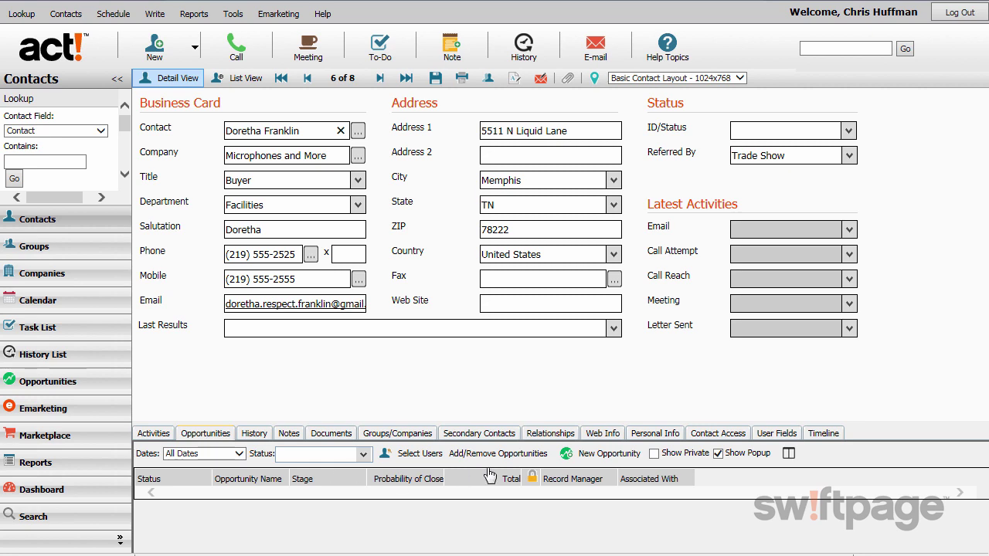
click(617, 461)
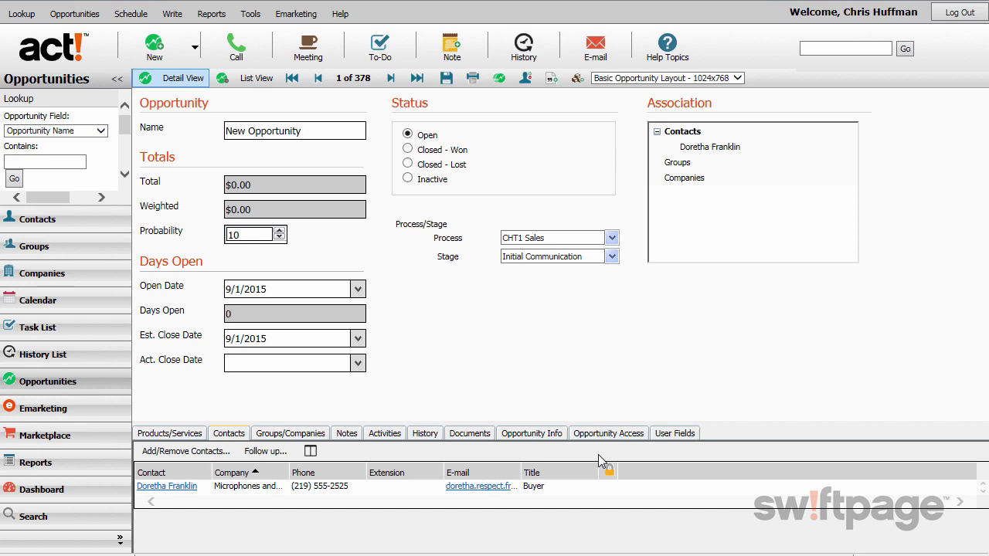
drag(303, 130, 165, 128)
text(Col)
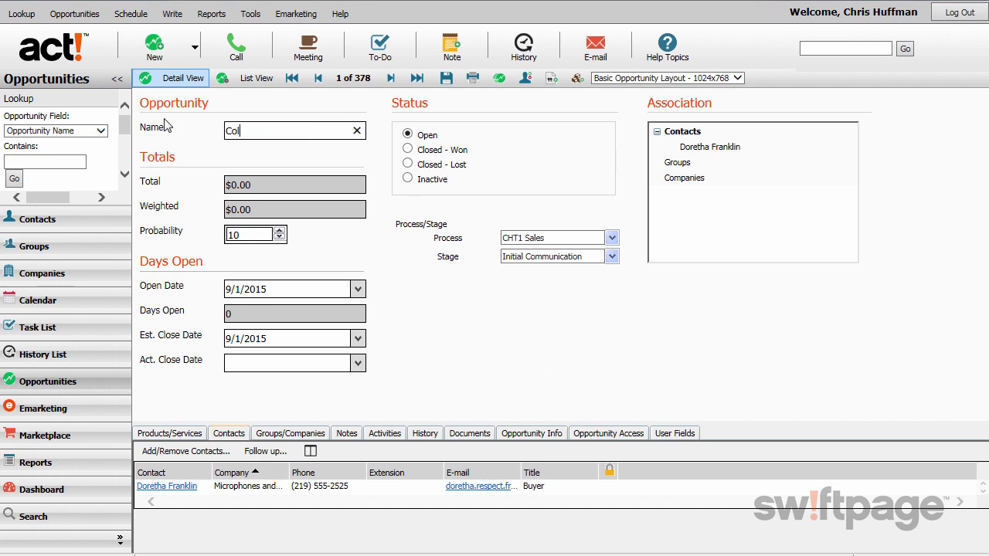
text(or Printers)
click(446, 80)
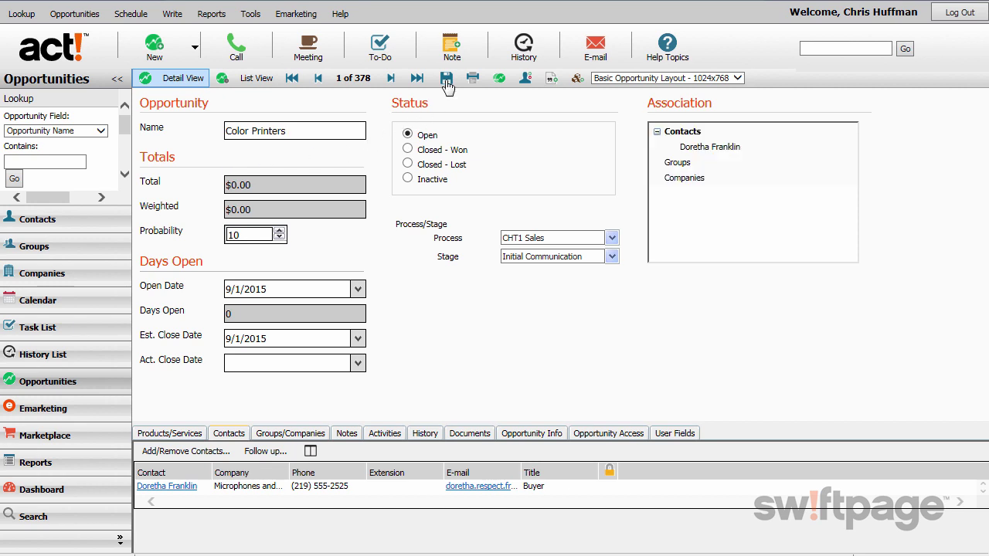
Return to the contact associated with the opportunity and view the opportunities listed on its record
click(167, 487)
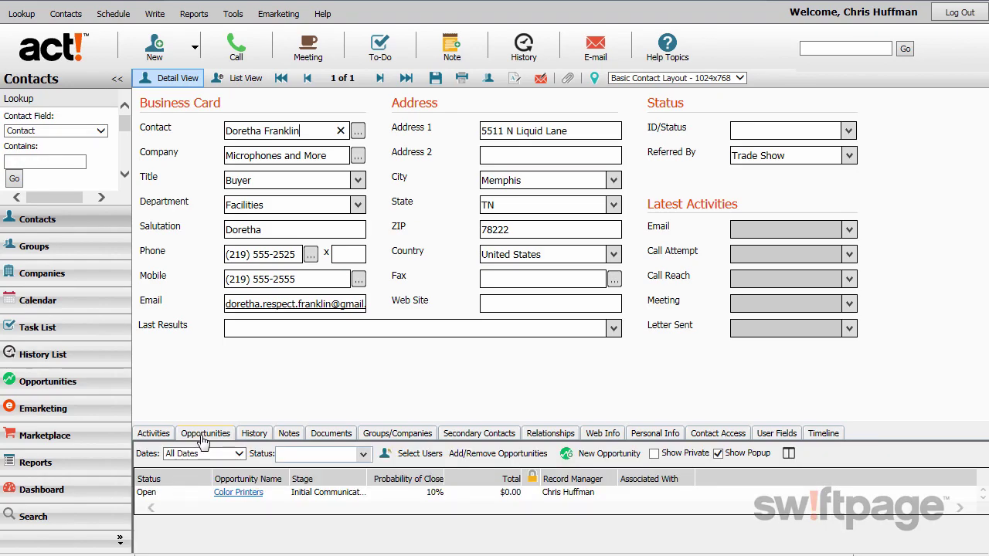
mouse_move(234, 504)
click(234, 522)
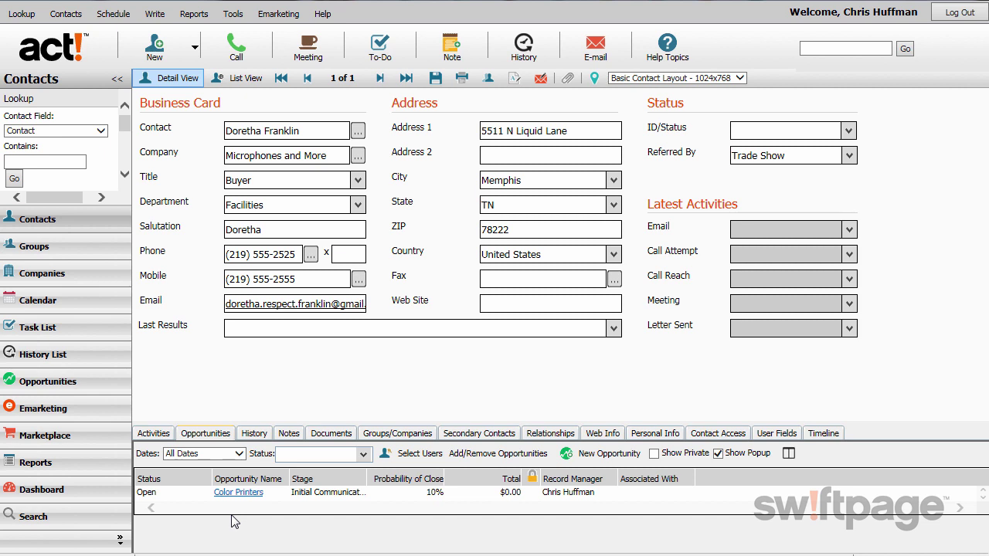
View the Act! emarketing getting-started form, cancel it without signing up, and go to the Welcome page
click(44, 409)
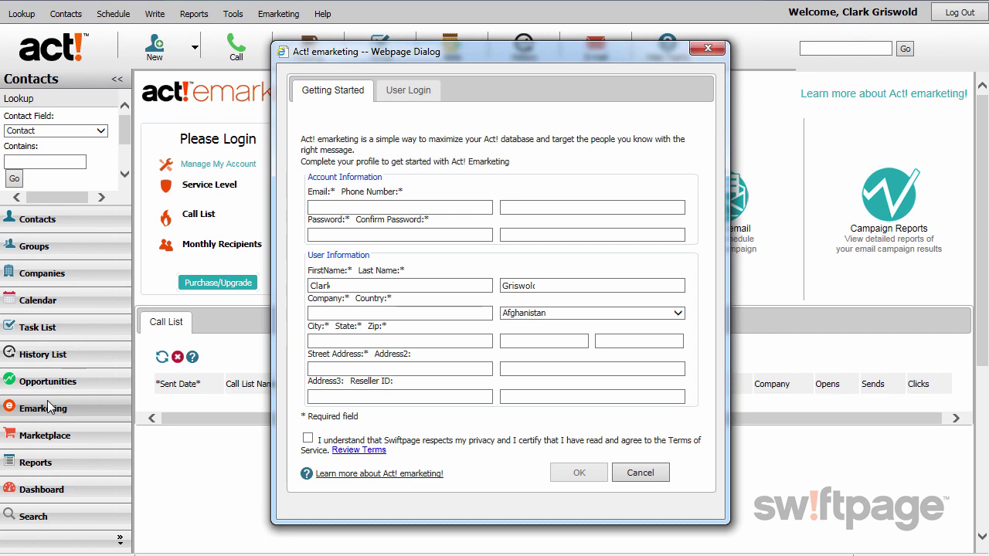
click(640, 474)
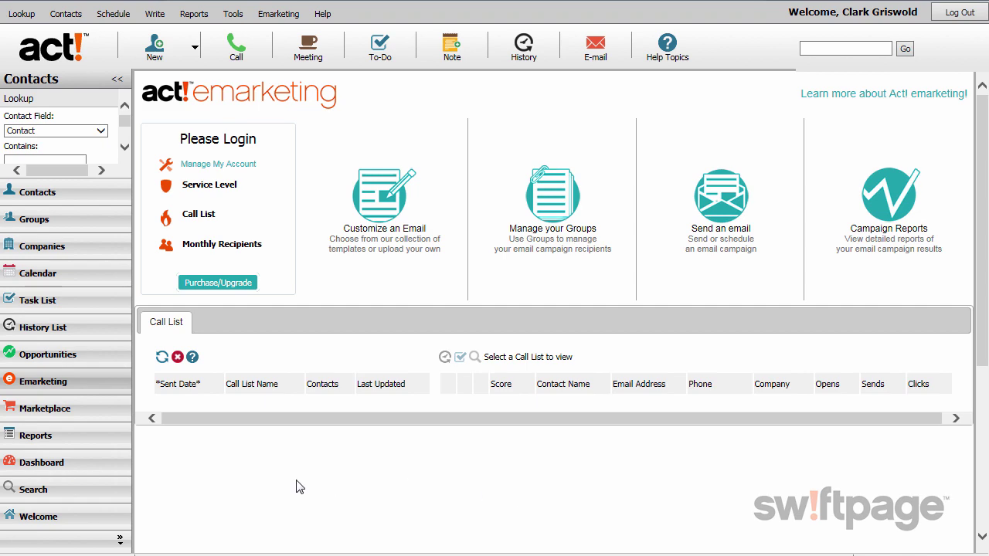
click(34, 525)
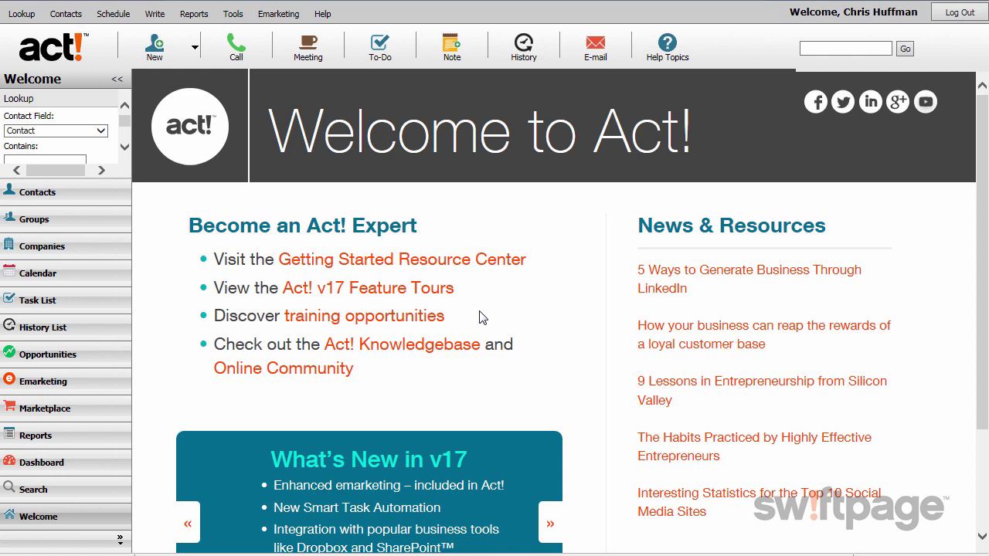
Start a new user who is not in the database, with the contact and user names filled in and the Standard security role
click(234, 14)
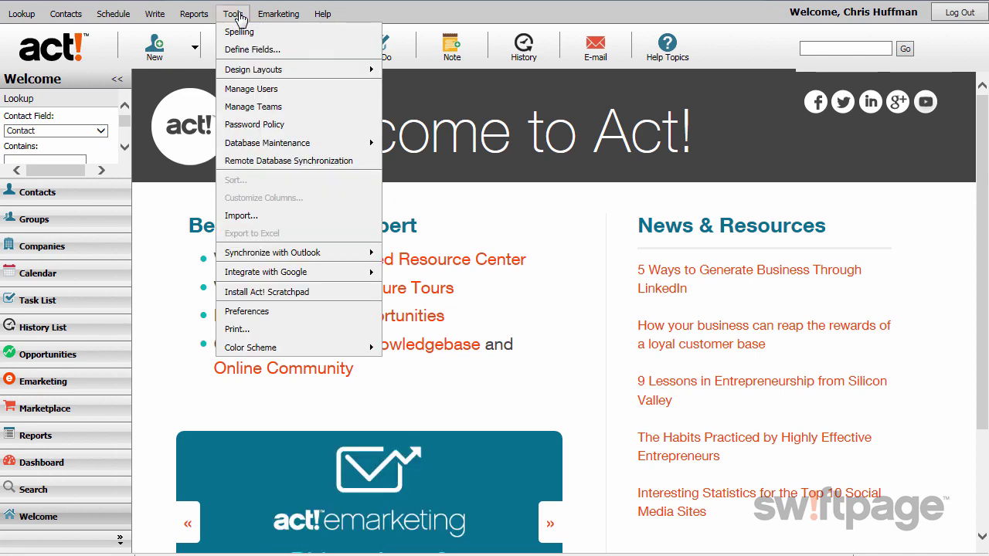
click(259, 90)
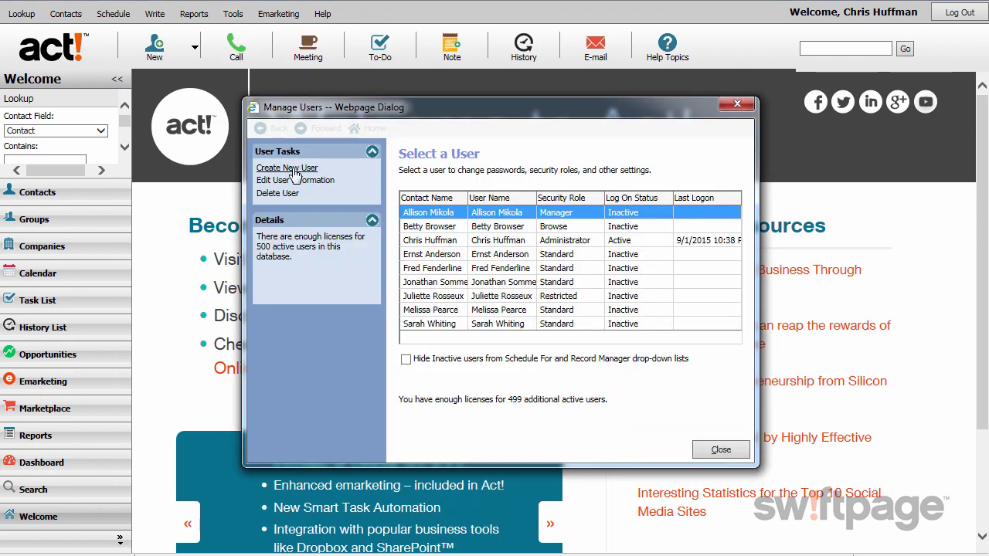
click(295, 172)
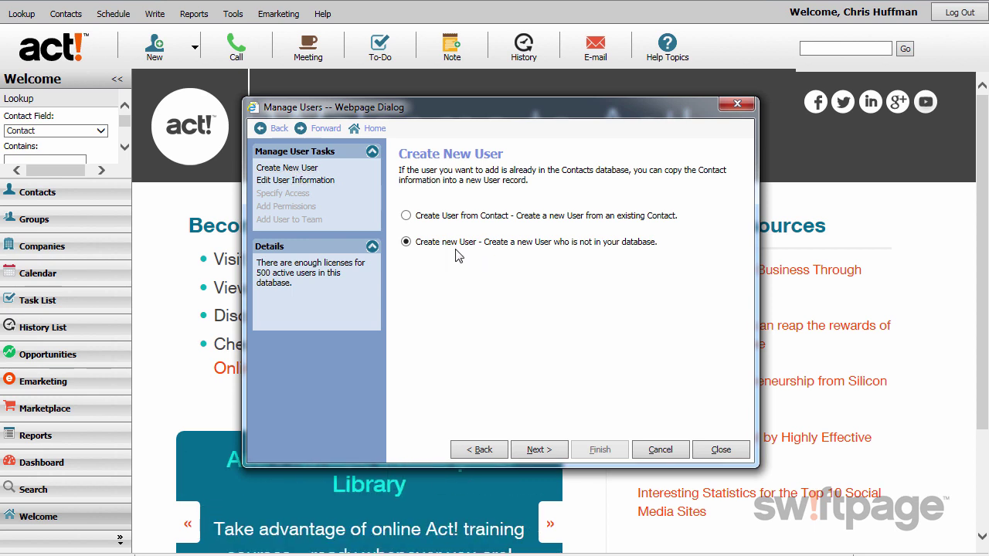
click(539, 451)
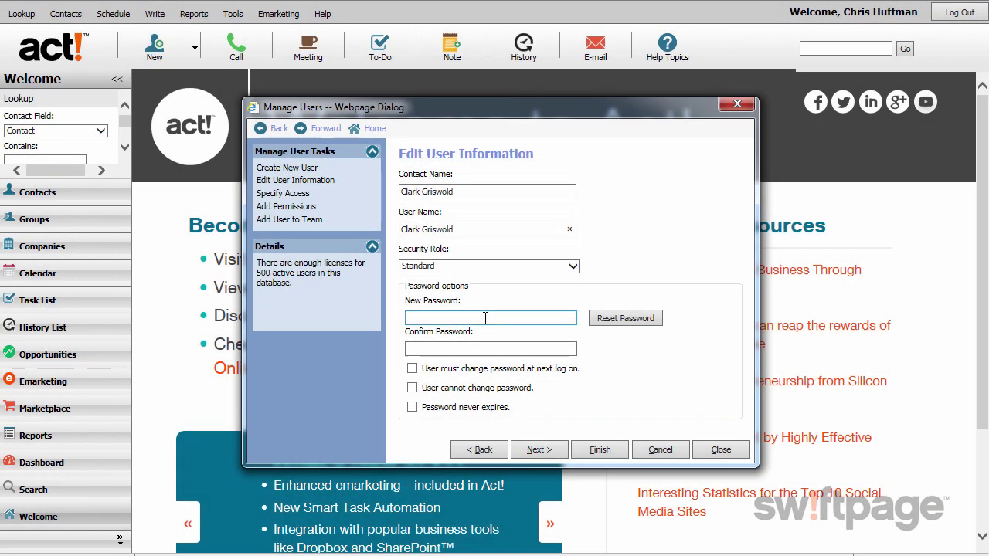
Enter and confirm the new user's password, and require a password change at next log on
click(485, 319)
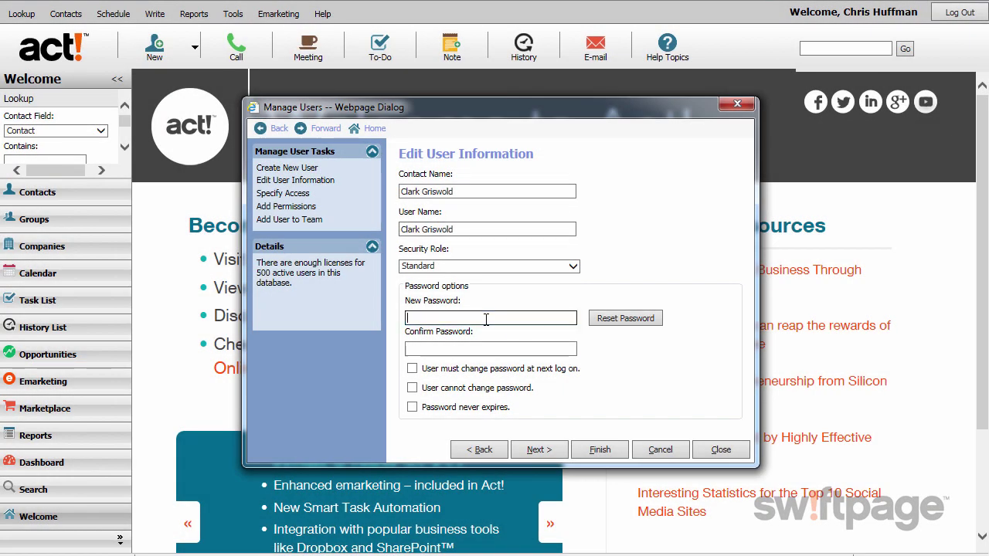
text(•••••••)
key(Tab)
text(•••••••)
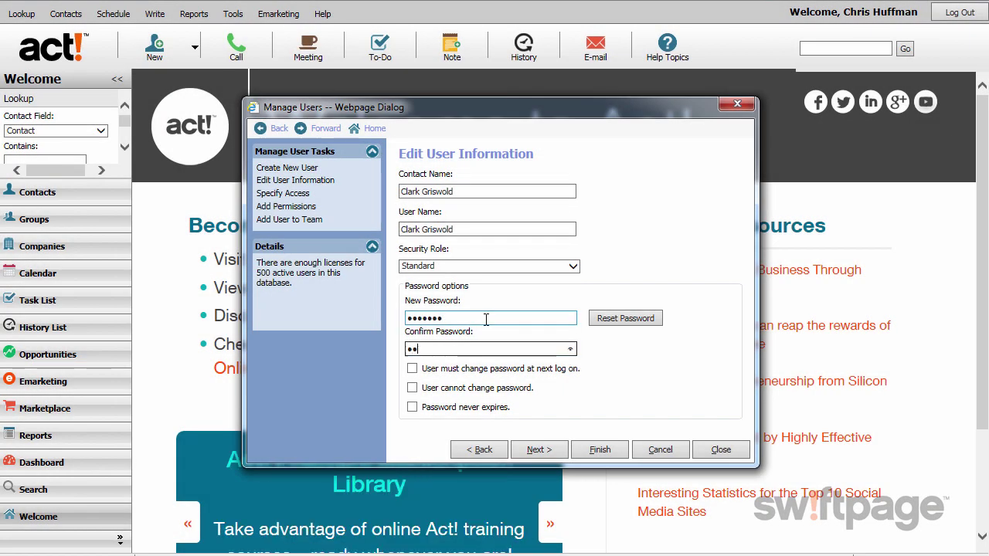
click(413, 368)
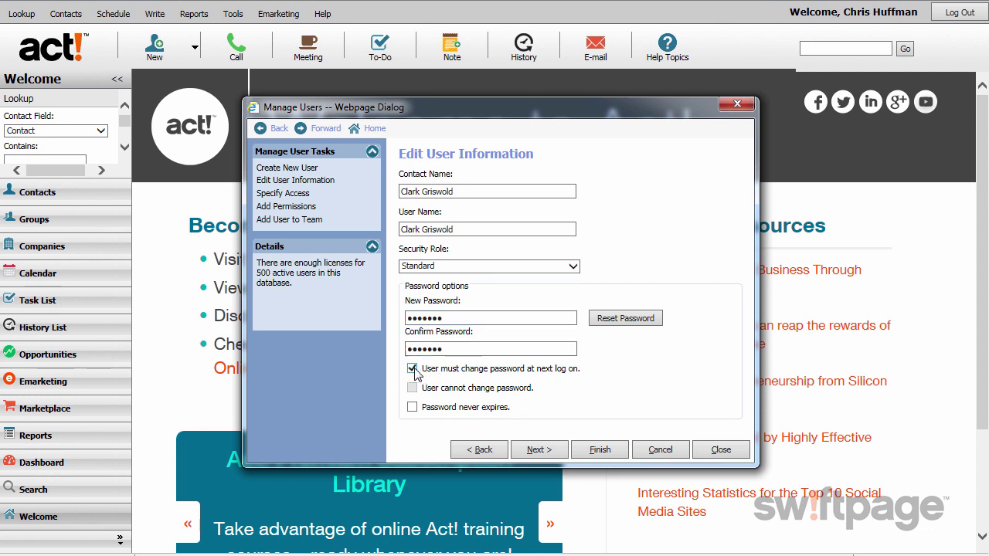
Finish creating the user with Active logon access, the default permissions and no team, and select the new user in the user list
click(536, 452)
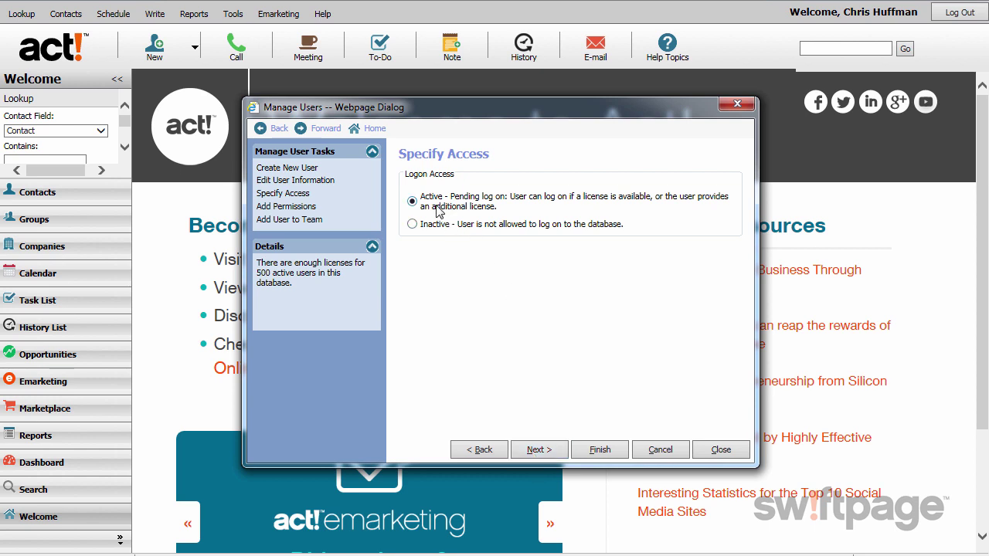
click(535, 451)
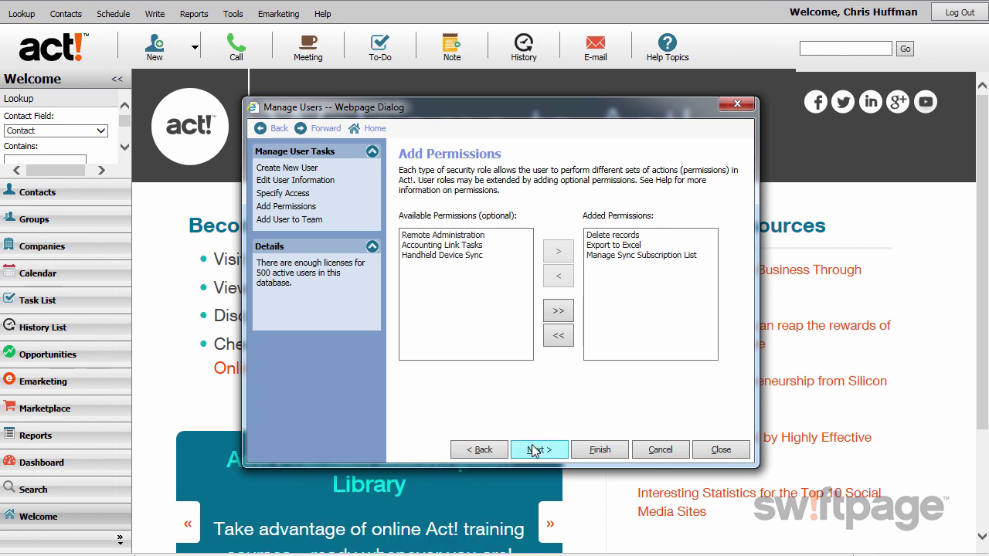
click(534, 450)
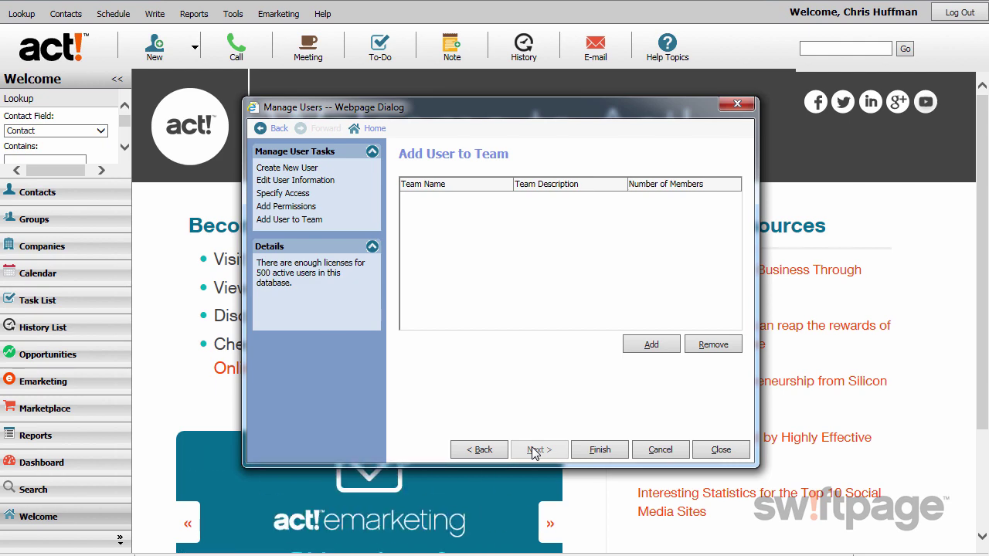
click(595, 452)
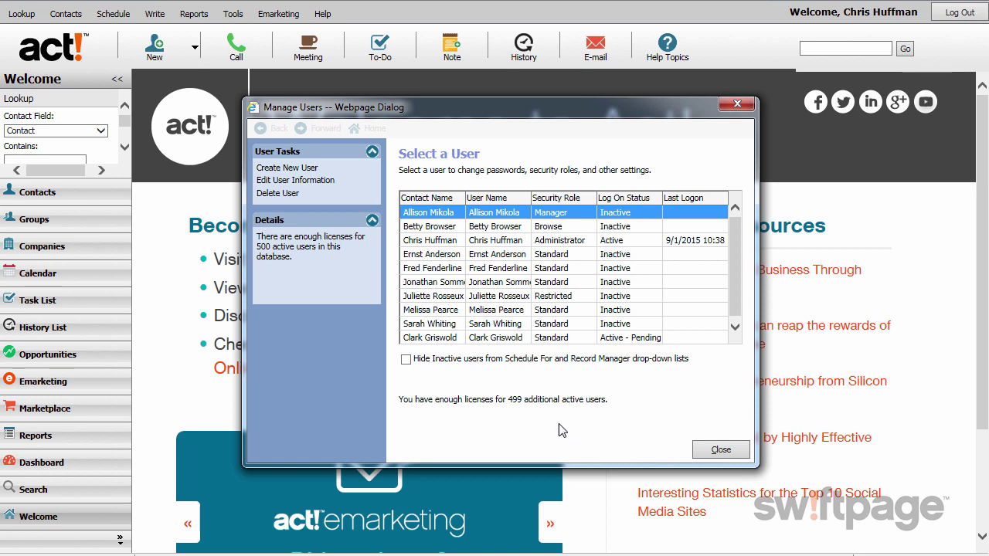
click(446, 339)
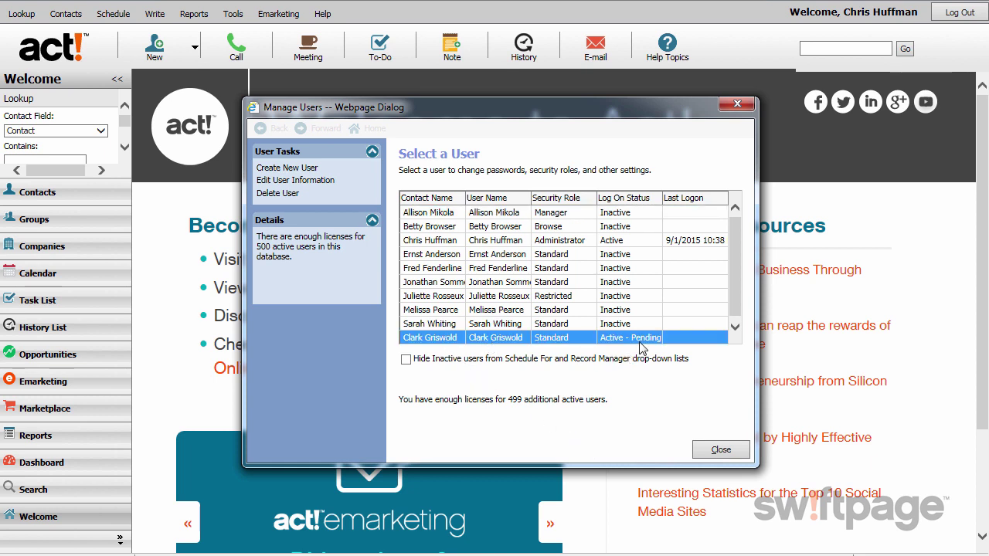